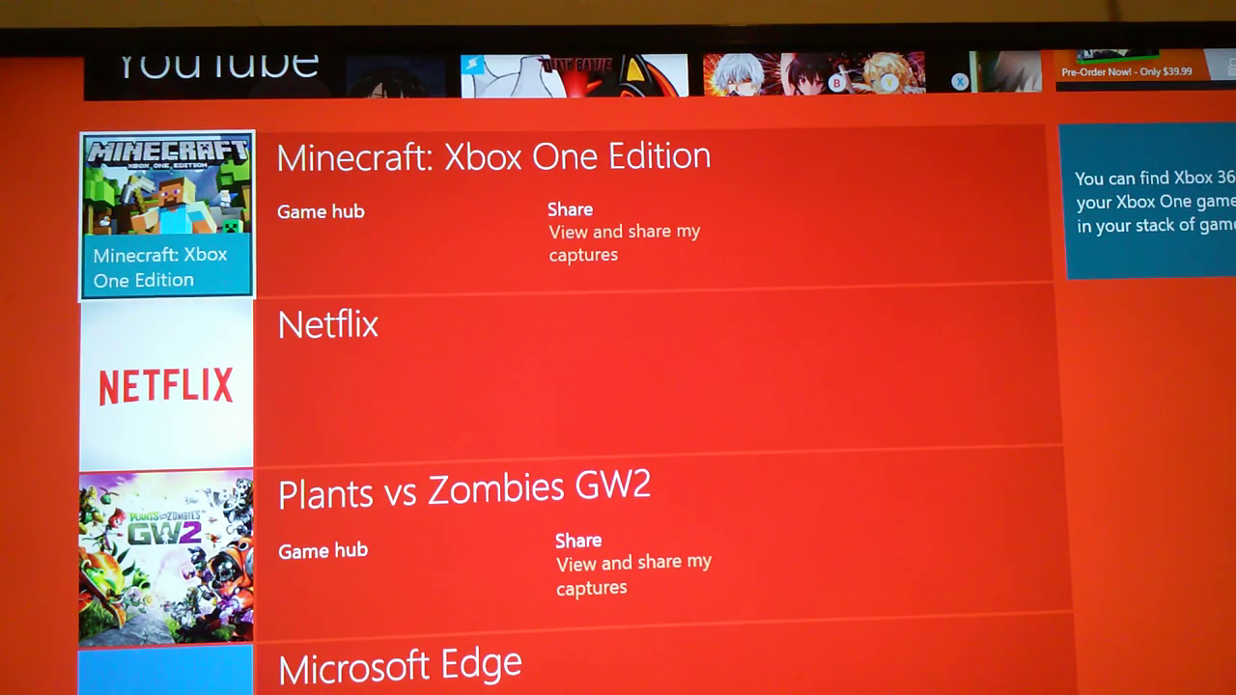
Launch Minecraft: Xbox One Edition from the dashboard's games and apps list
{"action": "key", "text": "Return"}
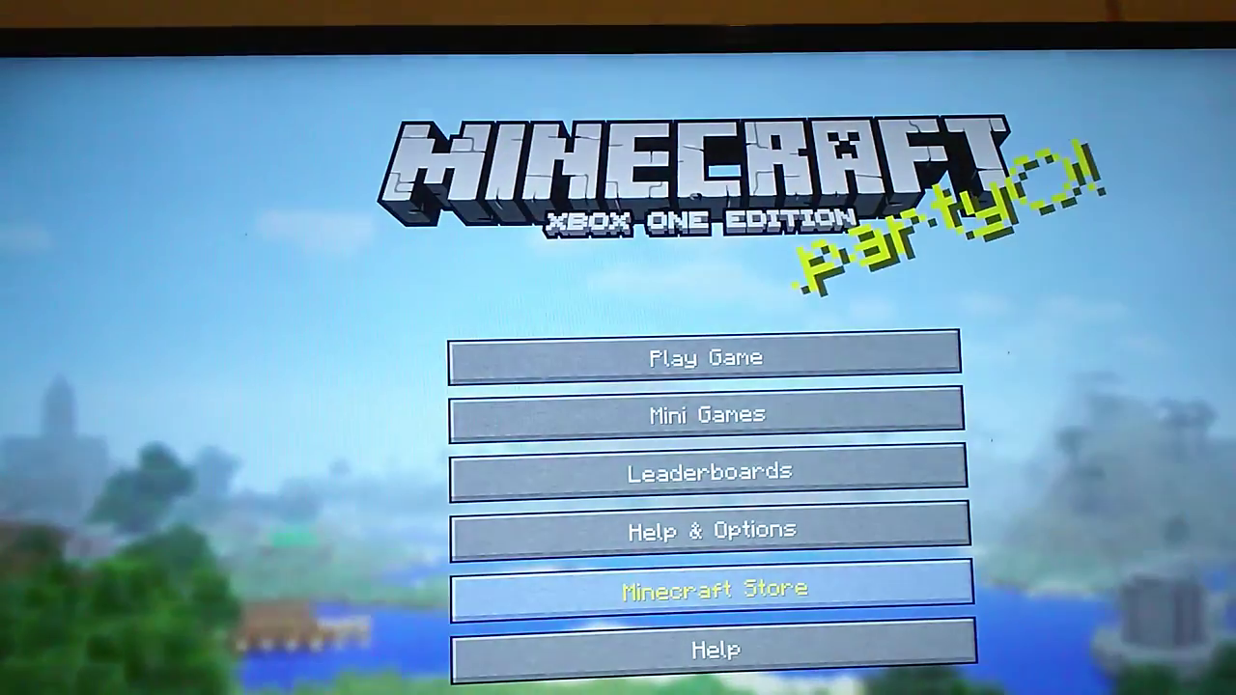
Choose Play Game, pick the saved Creative world 'b' and load it
{"action": "key", "text": "Up"}
{"action": "key", "text": "Up"}
{"action": "key", "text": "Up"}
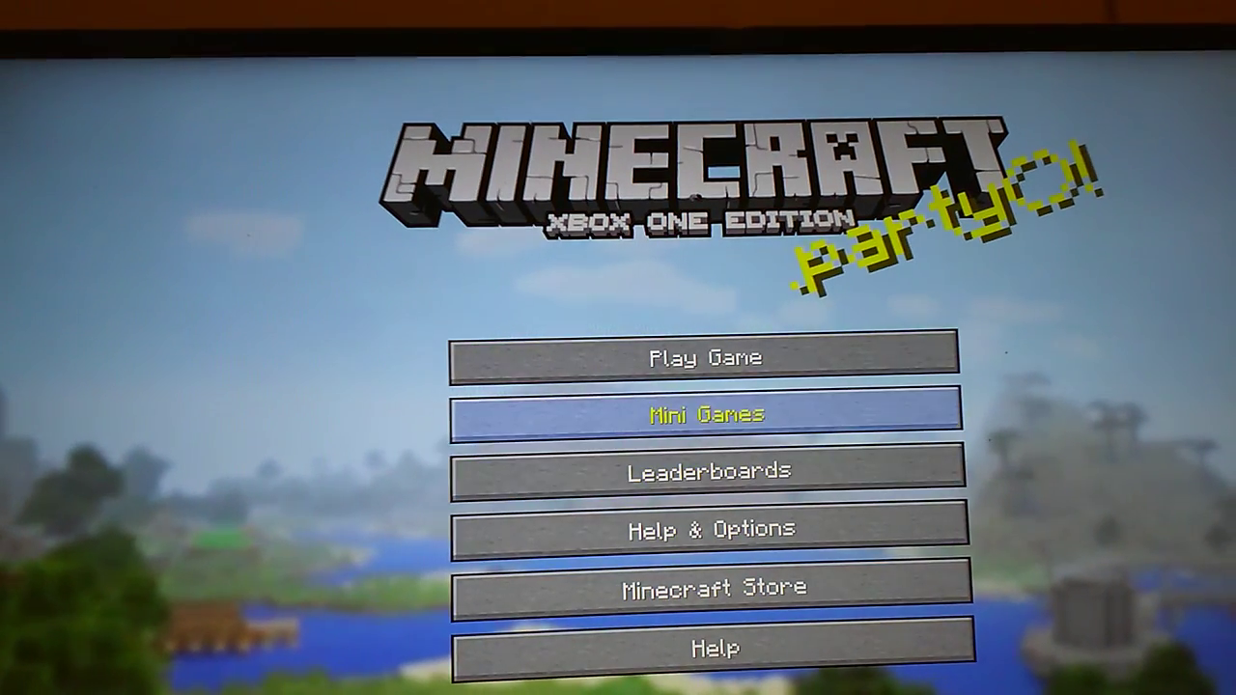
{"action": "key", "text": "Up"}
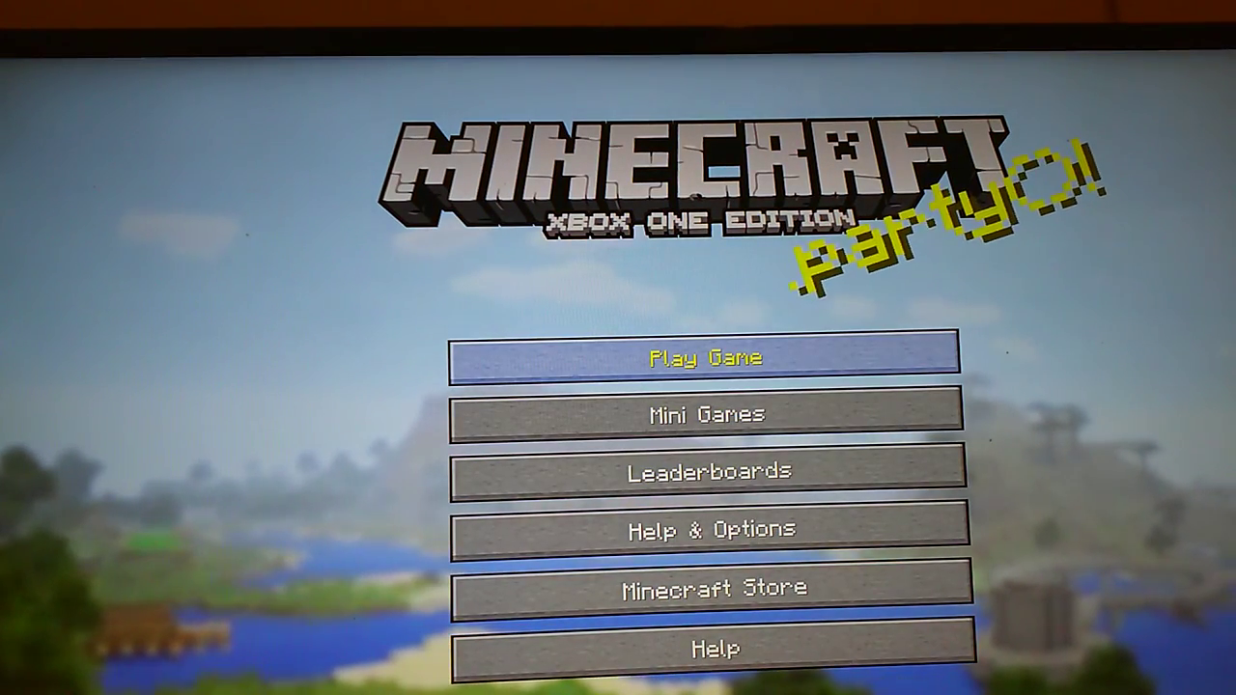
{"action": "key", "text": "Return"}
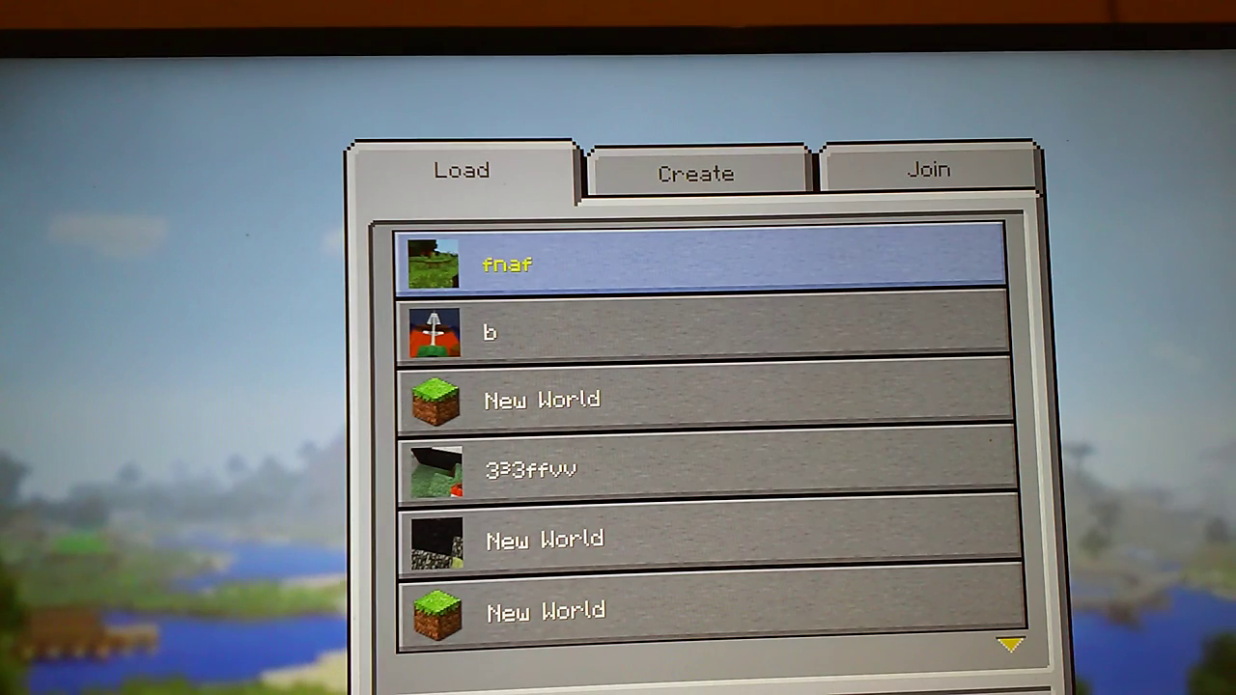
{"action": "key", "text": "Down"}
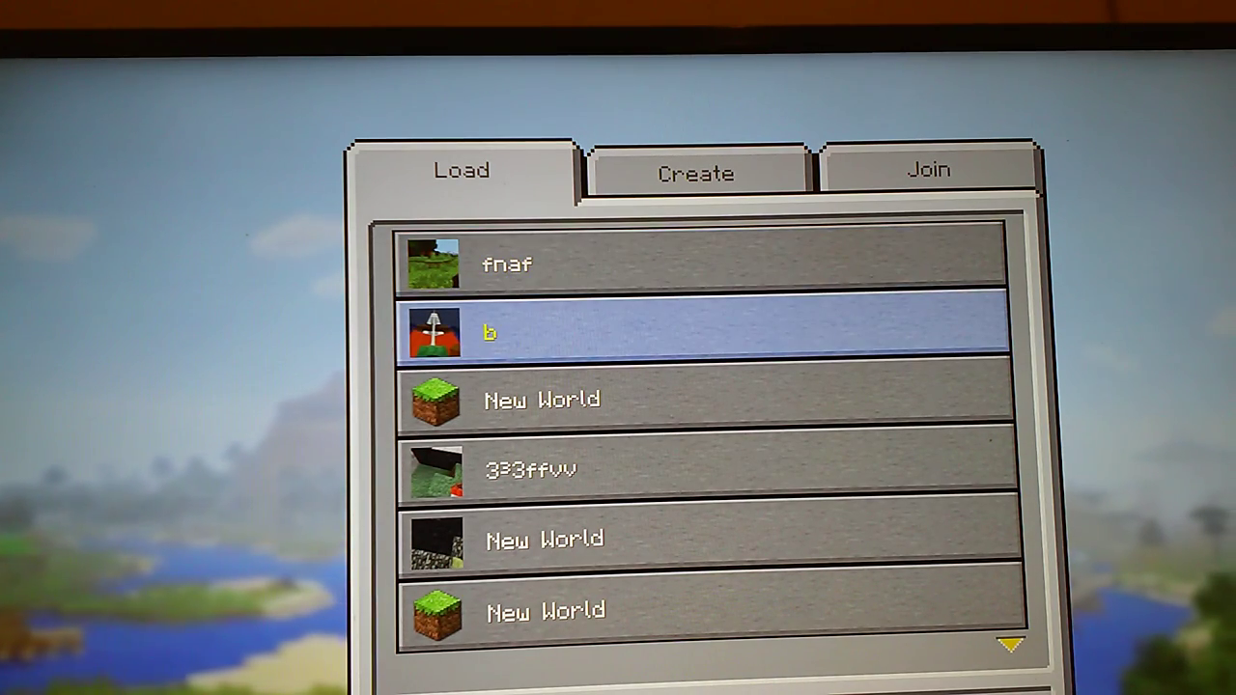
{"action": "key", "text": "Return"}
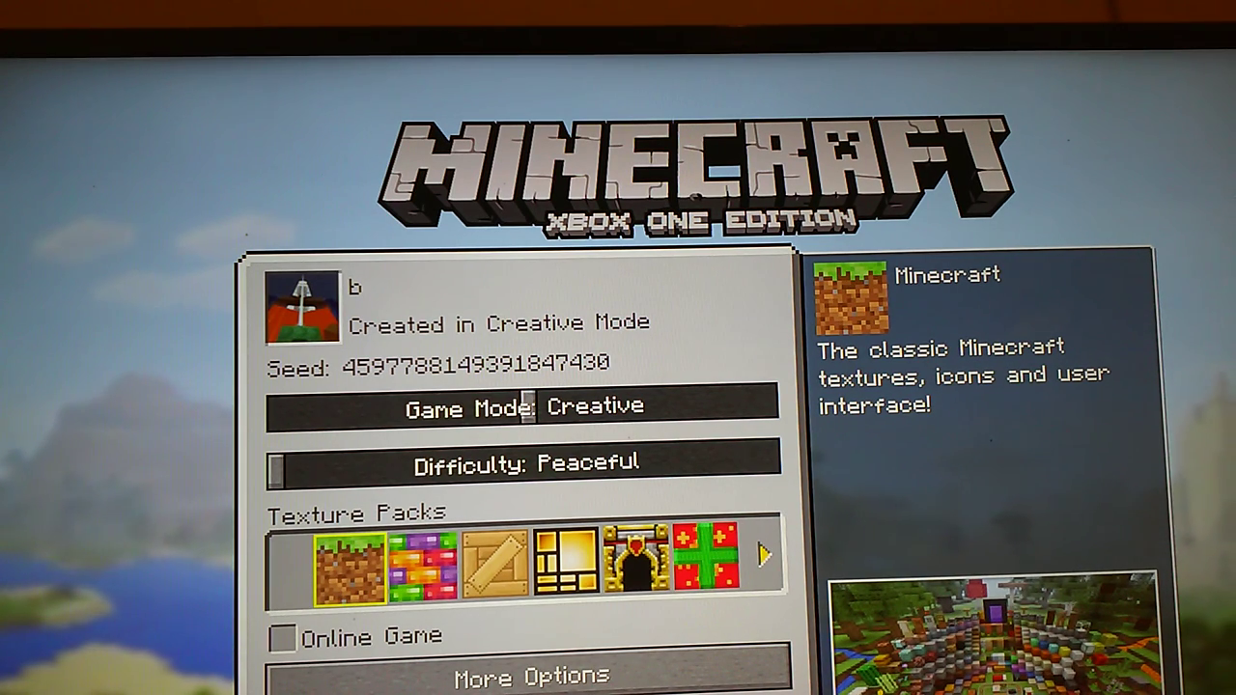
{"action": "key", "text": "Return"}
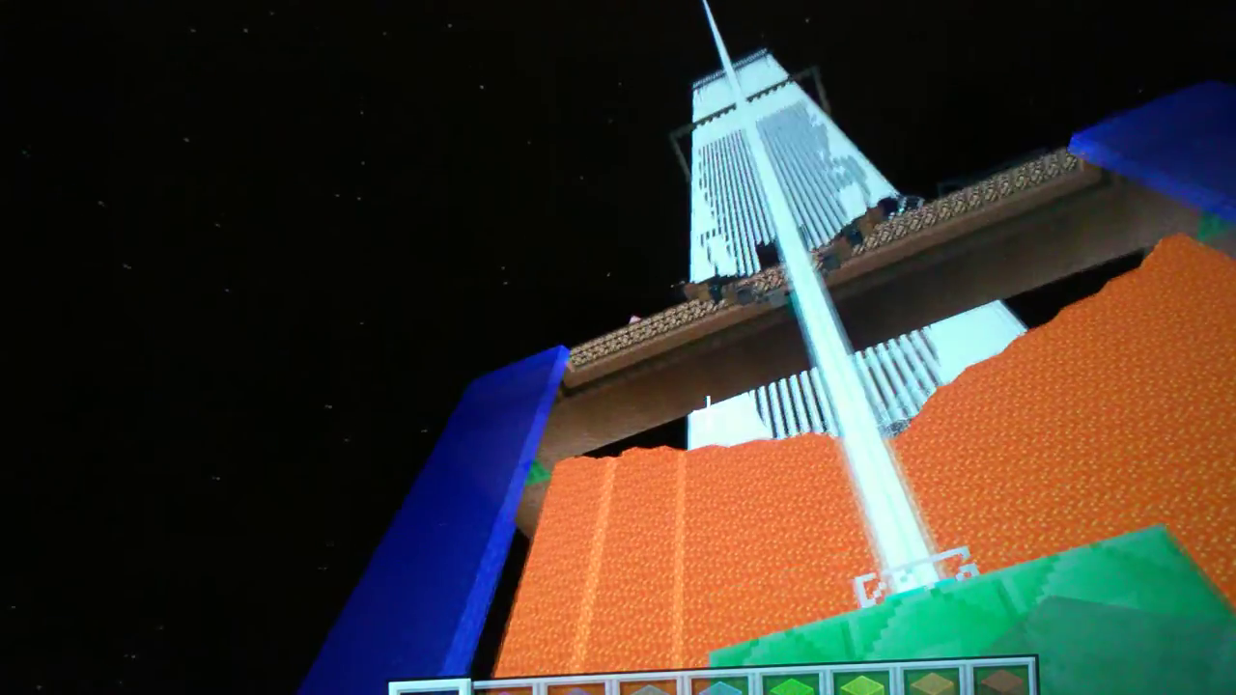
Look down the green-walled corridor beside the water and lava columns, then back up
{"action": "left_click_drag", "start_coordinate": [618, 387], "coordinate": [618, 290]}
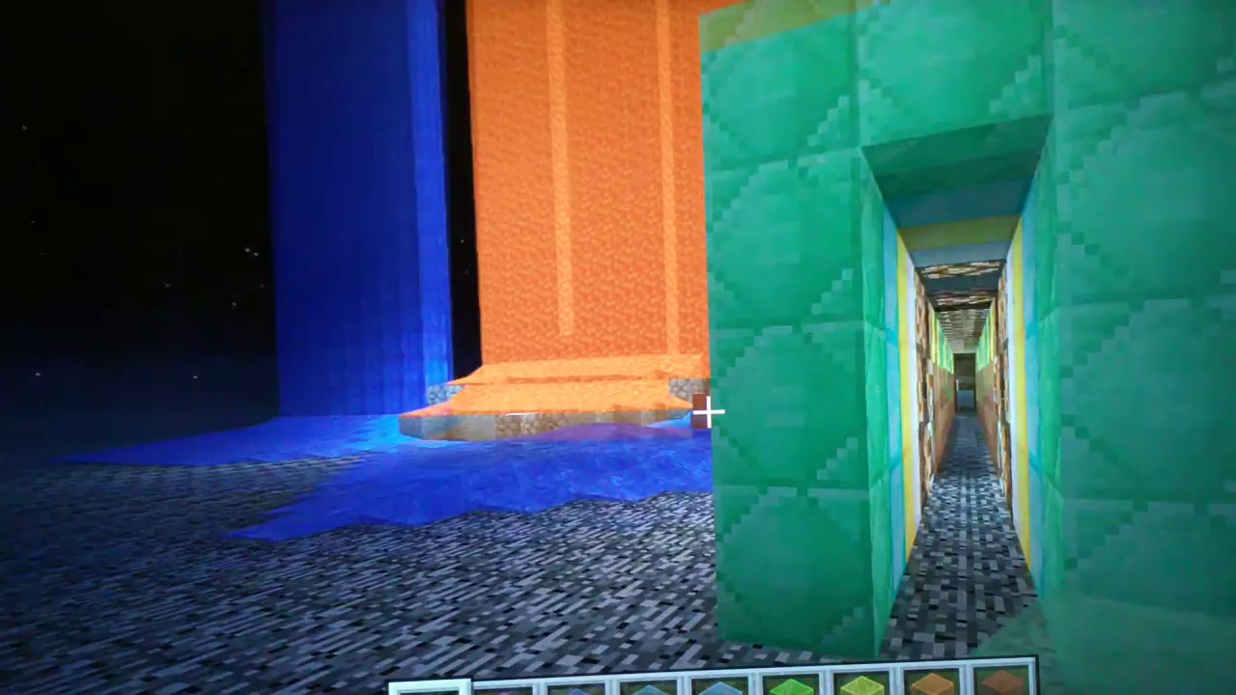